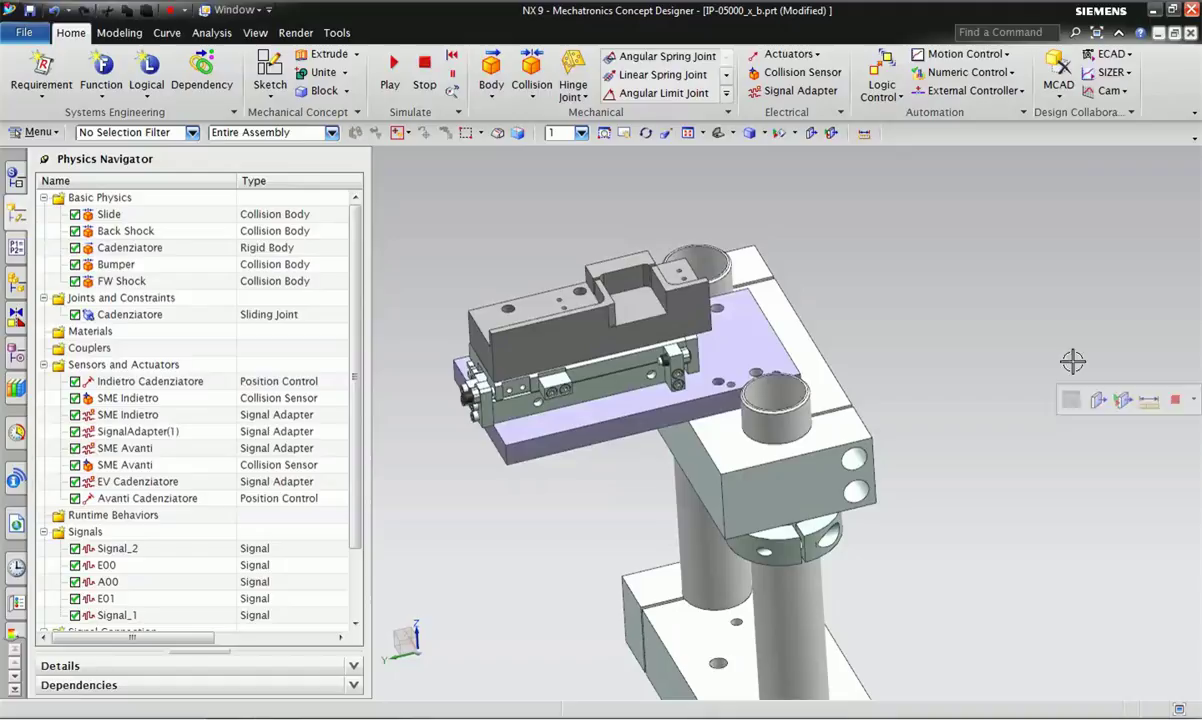
# Select the Cadenziatore rigid body and the front column in the model.
pyautogui.click(690, 305)
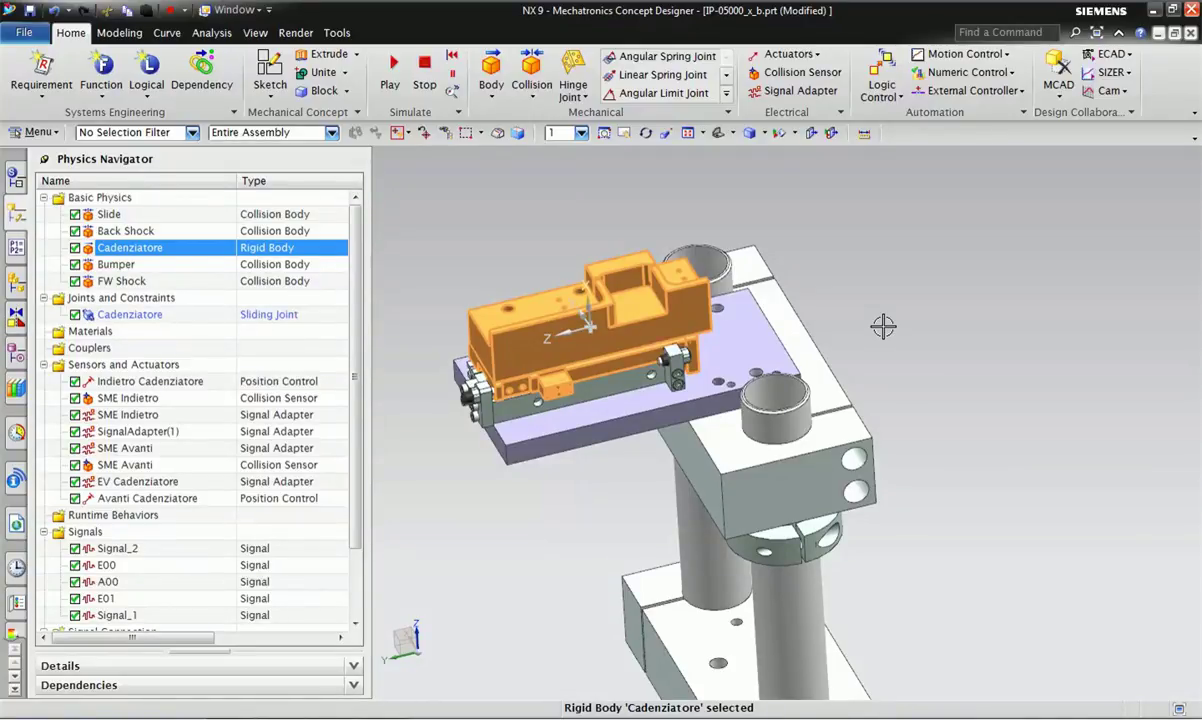
pyautogui.click(805, 422)
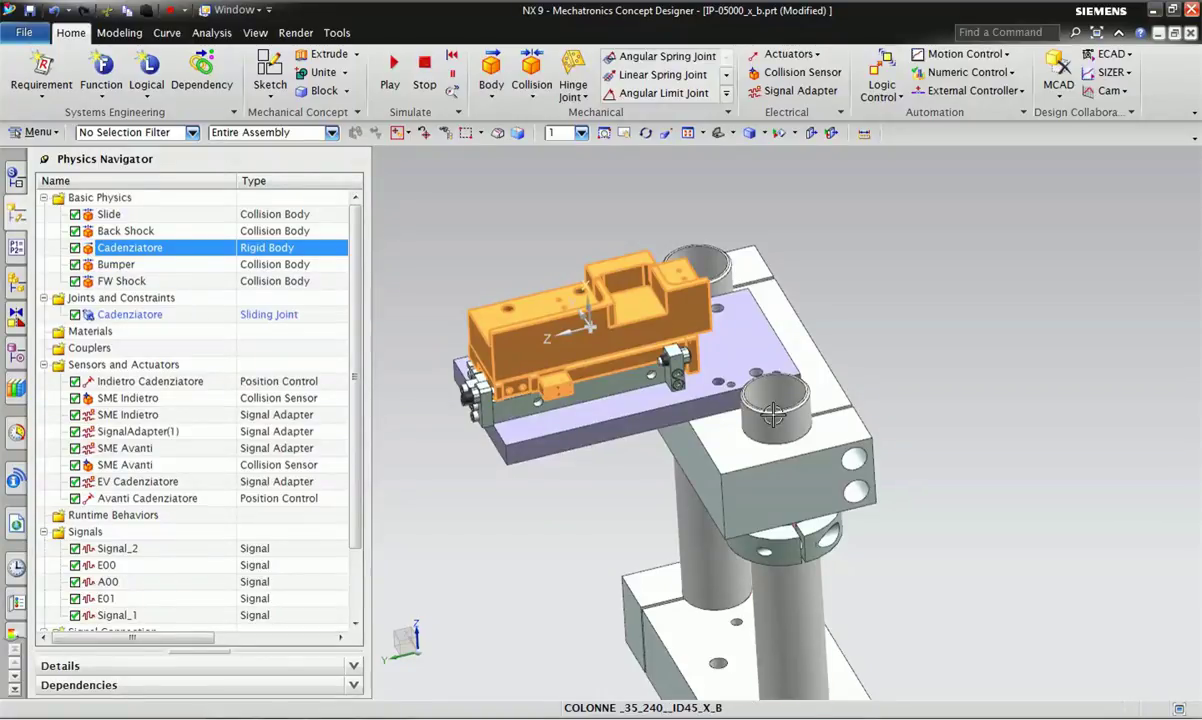
pyautogui.click(645, 393)
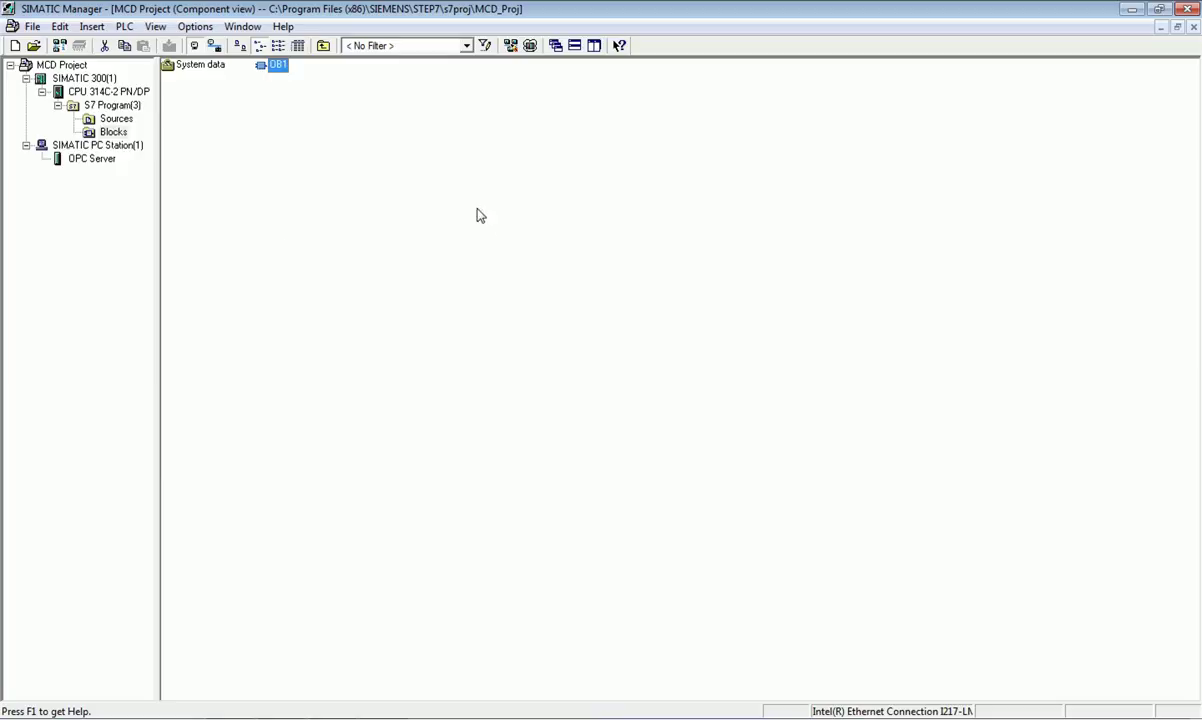
# Switch to SIMATIC Manager and open block OB1 of the MCD Project for viewing.
pyautogui.doubleClick(264, 65)
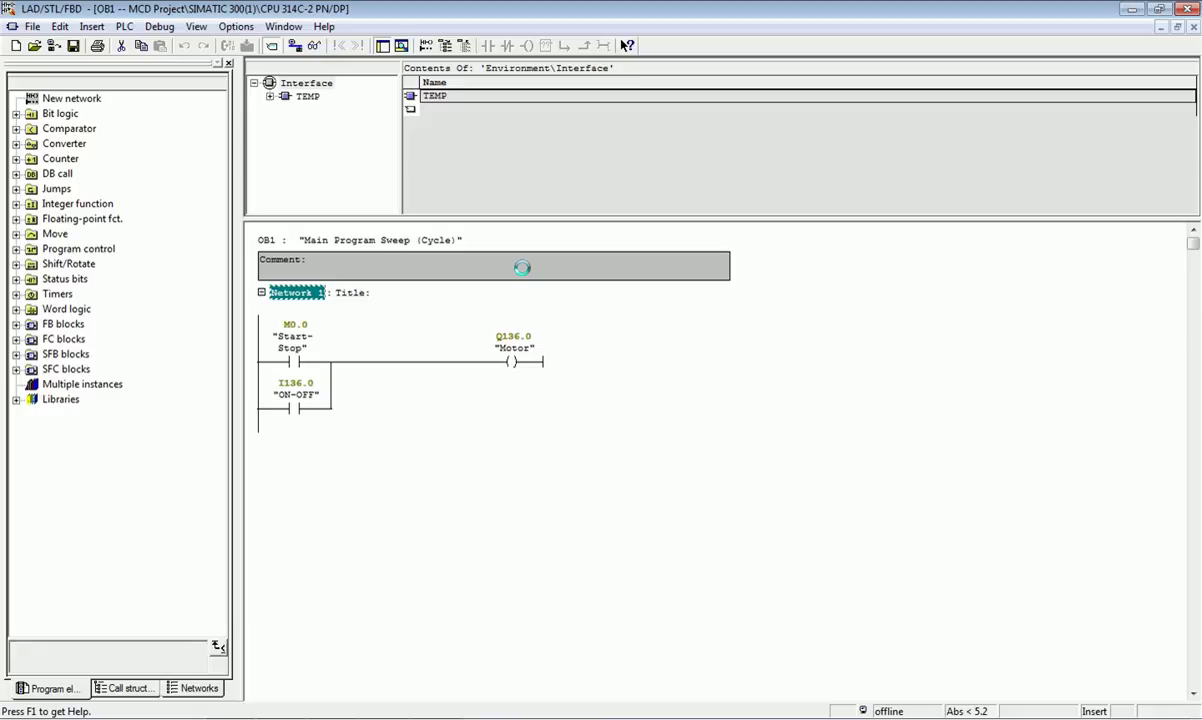
# Switch to NX Mechatronics Concept Designer and select OPC.SimaticNET.1 as the local OPC client server, reviewing its Motor, Start-Stop and ON-OFF tags.
pyautogui.click(376, 708)
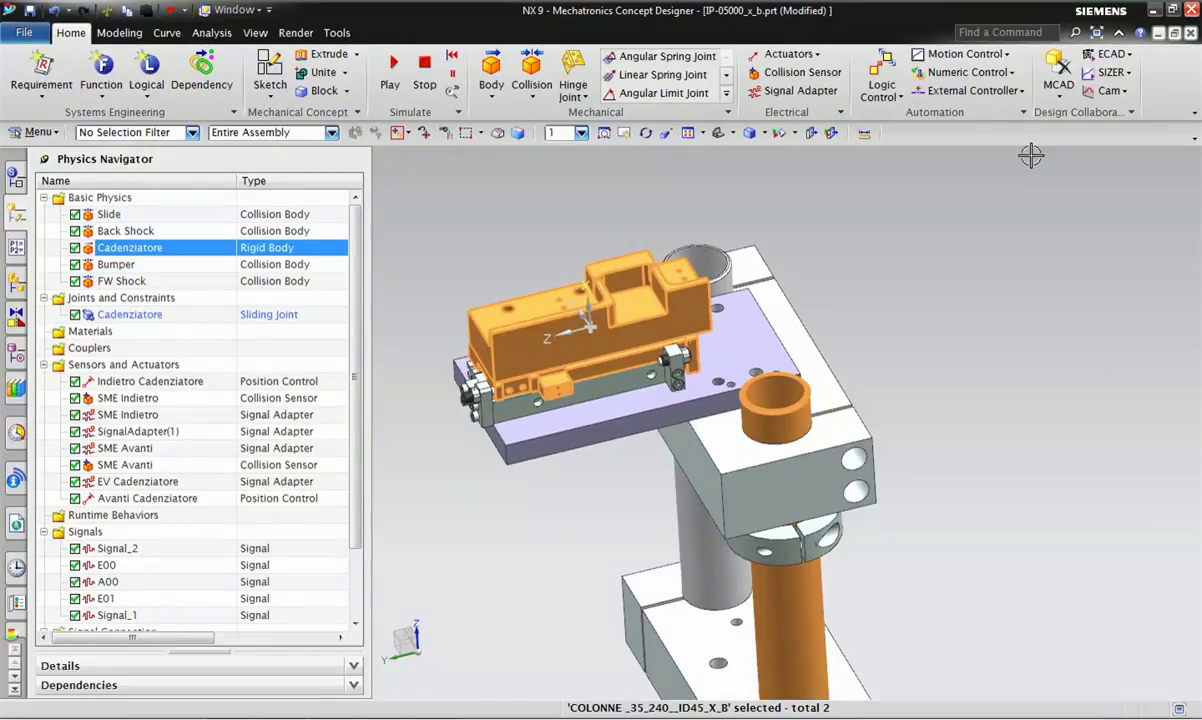
pyautogui.click(1009, 96)
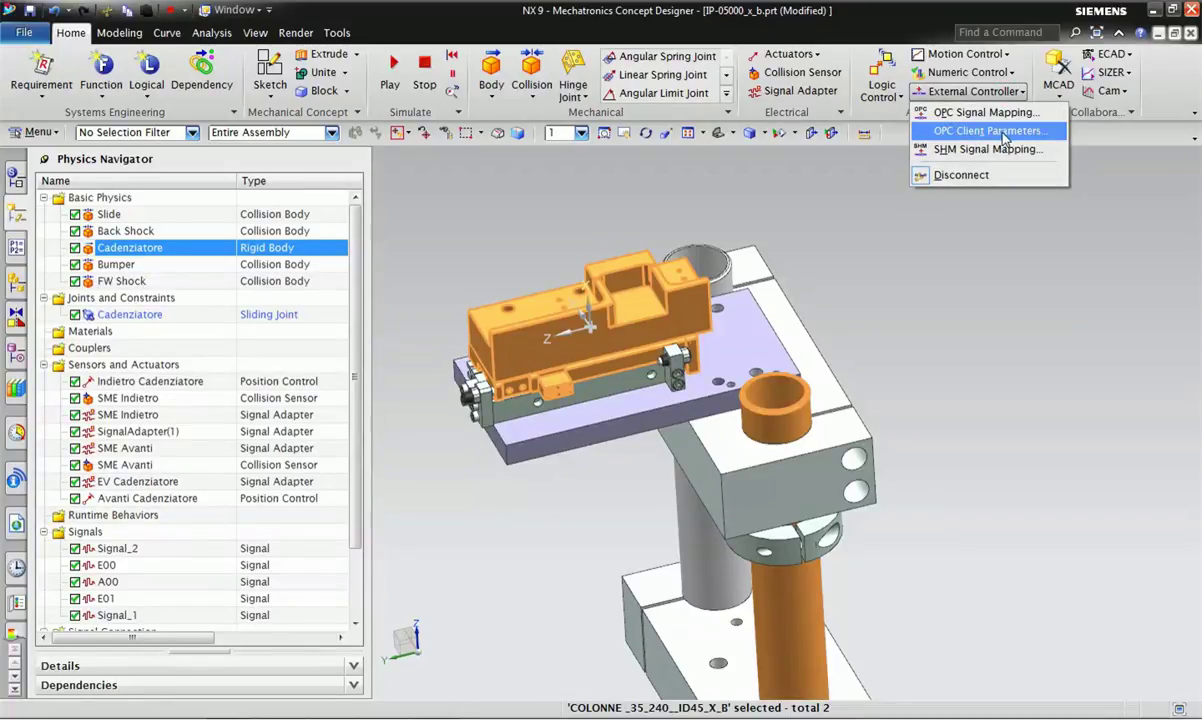
pyautogui.click(995, 131)
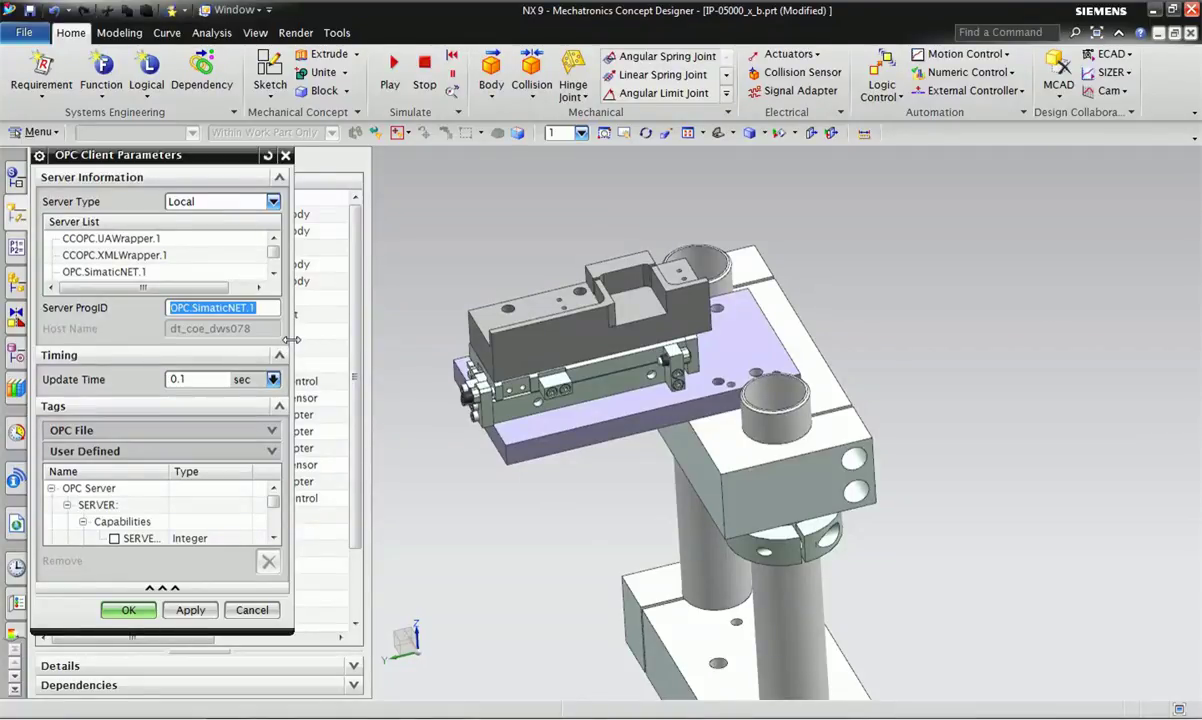
pyautogui.moveTo(292, 340); pyautogui.dragTo(346, 340)
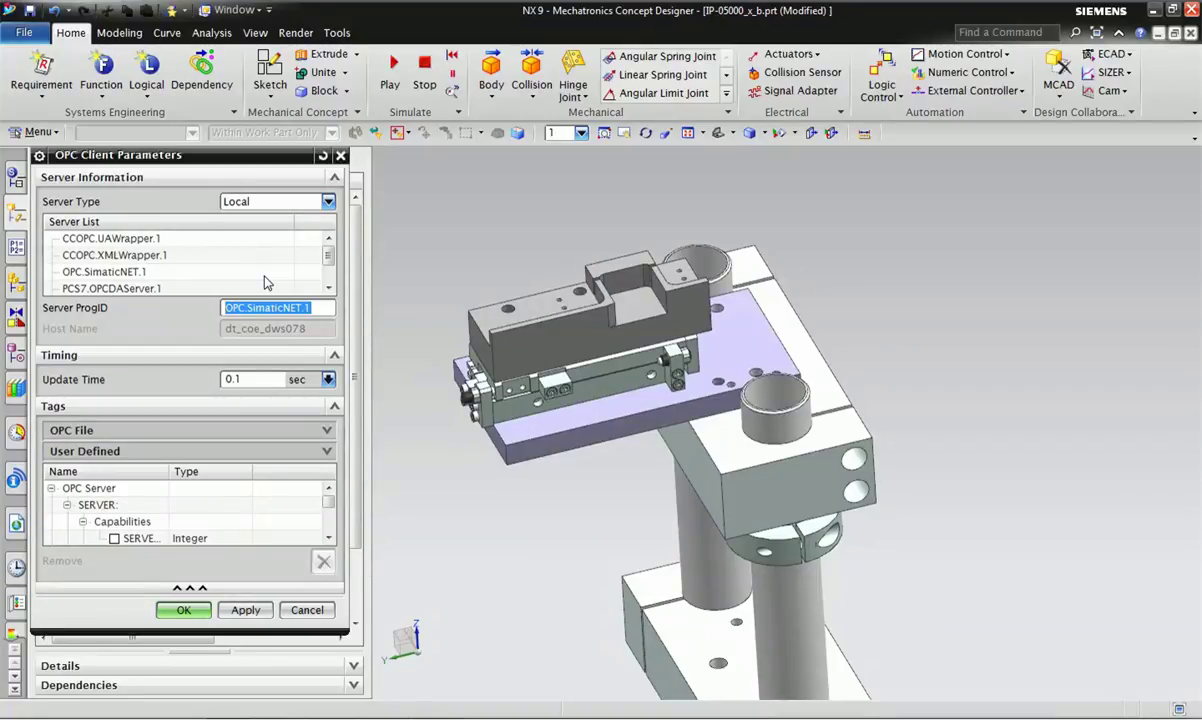
pyautogui.click(101, 273)
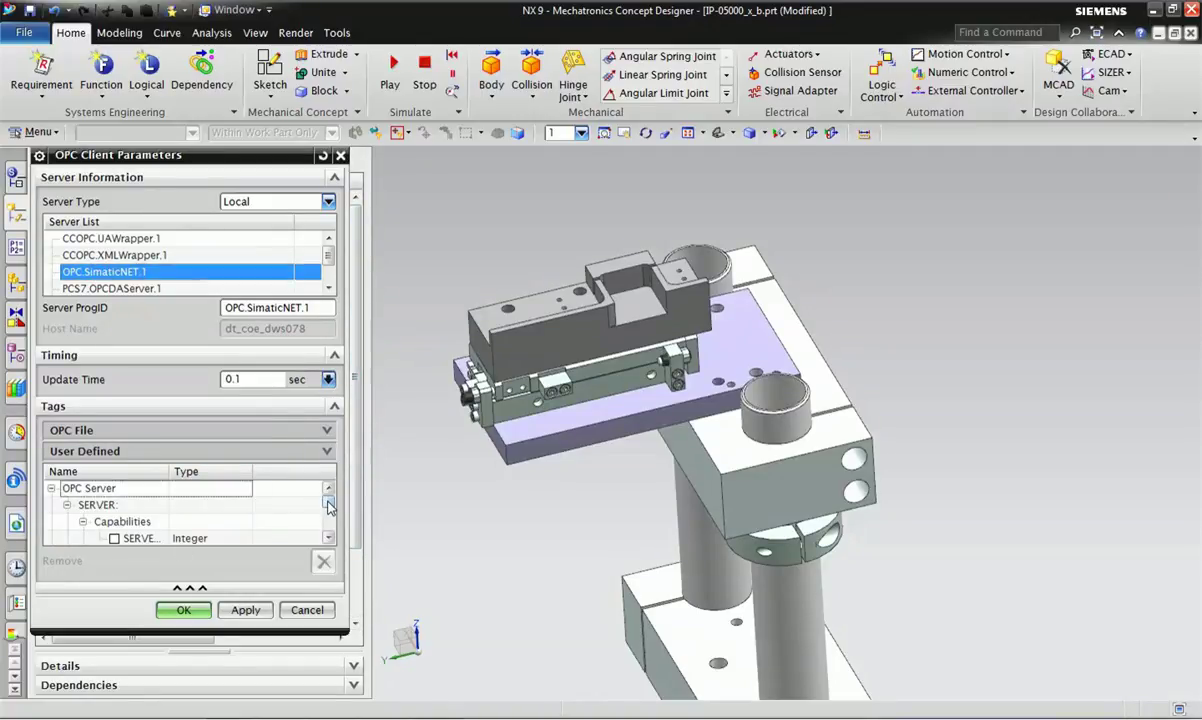
pyautogui.moveTo(329, 505); pyautogui.dragTo(330, 527)
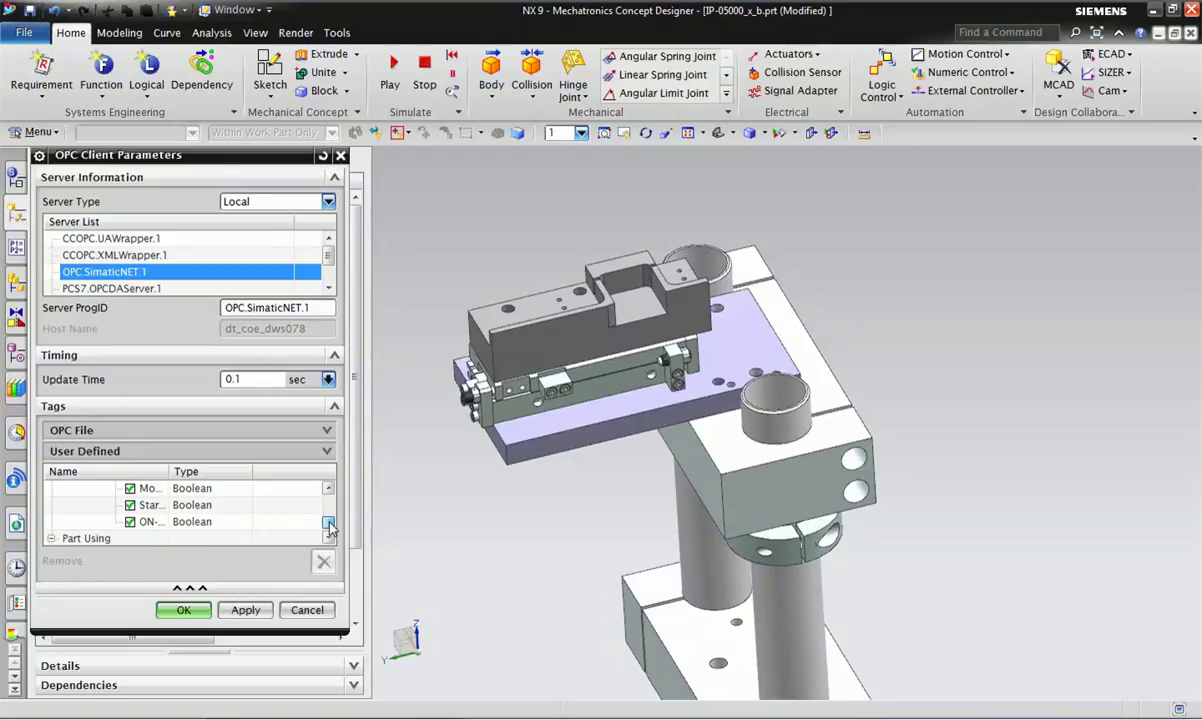
pyautogui.moveTo(170, 471); pyautogui.dragTo(258, 474)
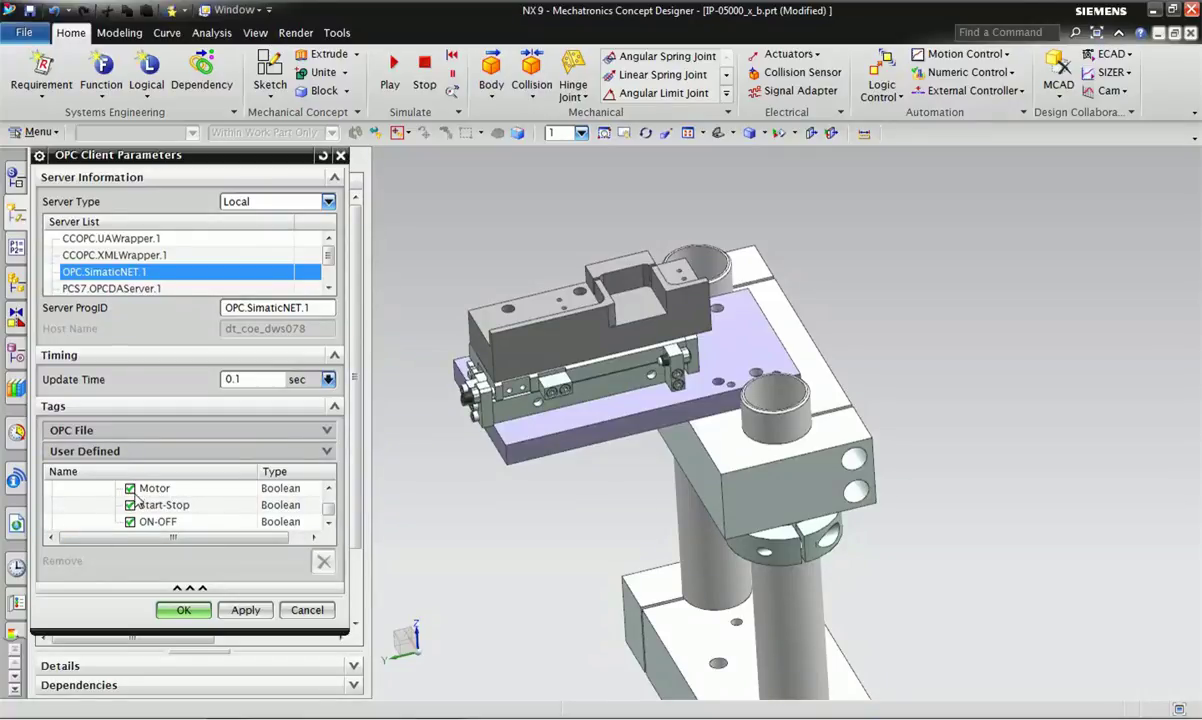
pyautogui.click(181, 607)
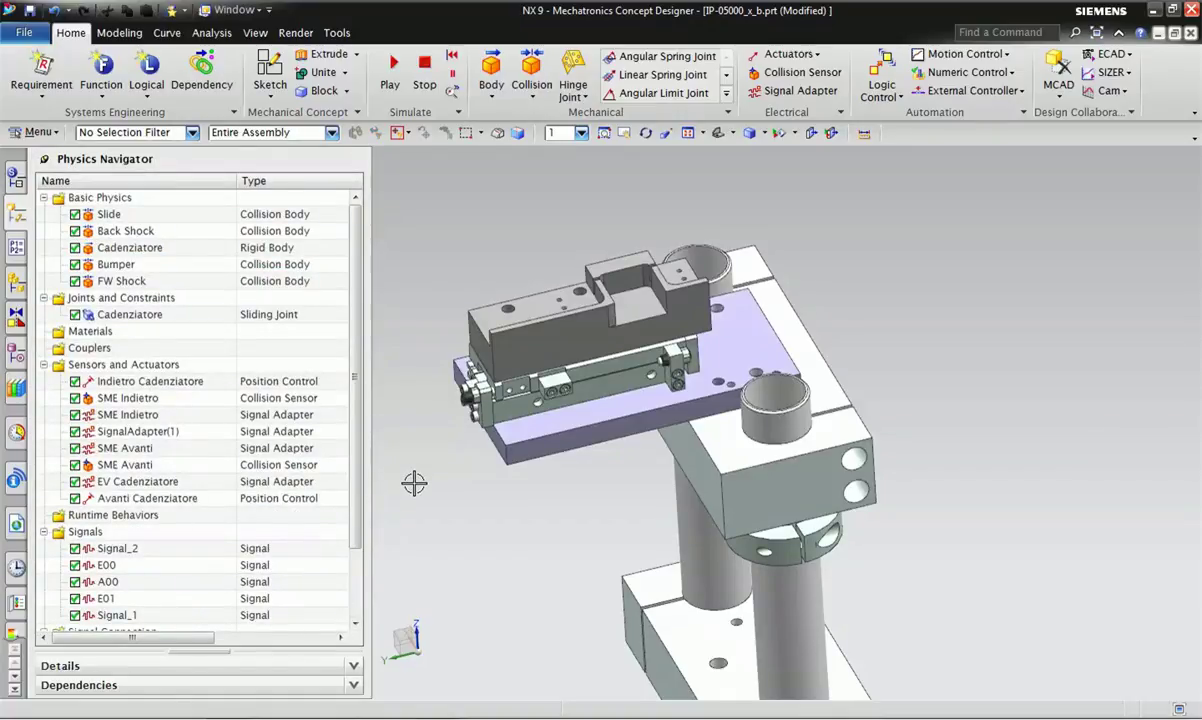
# Open the OPC signal mapping and examine the full SIMATIC 300(1) tag names among the assignable OPC tags.
pyautogui.click(1012, 92)
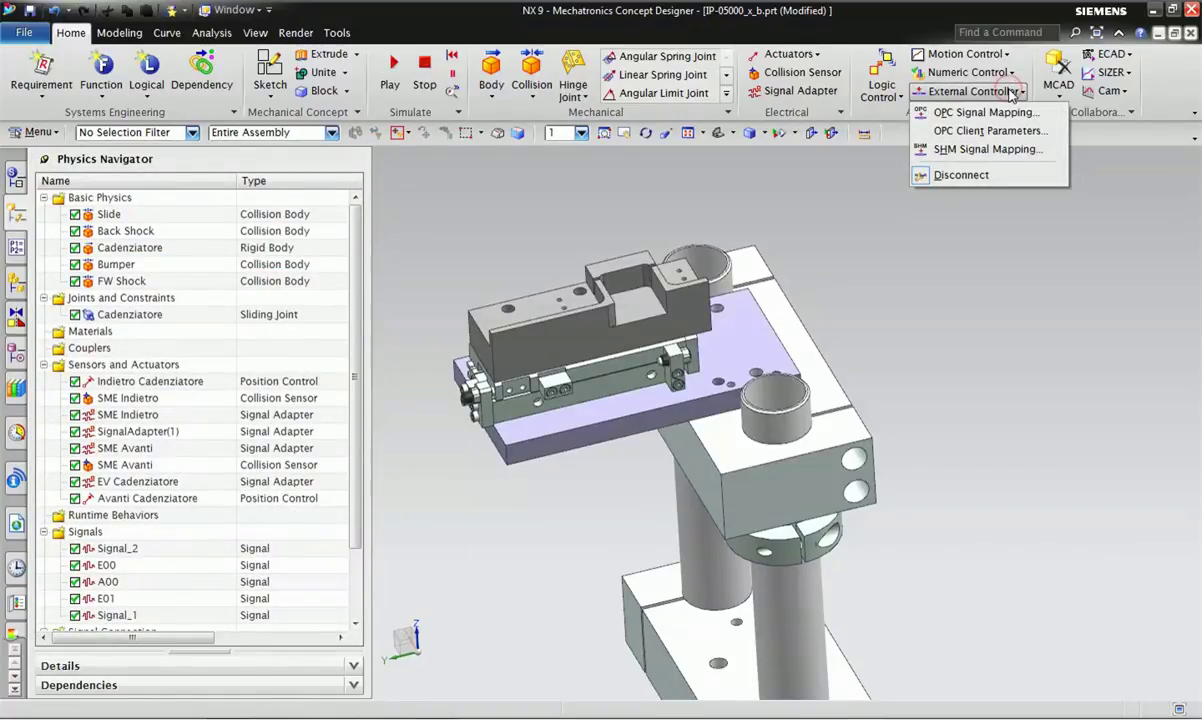
pyautogui.click(955, 113)
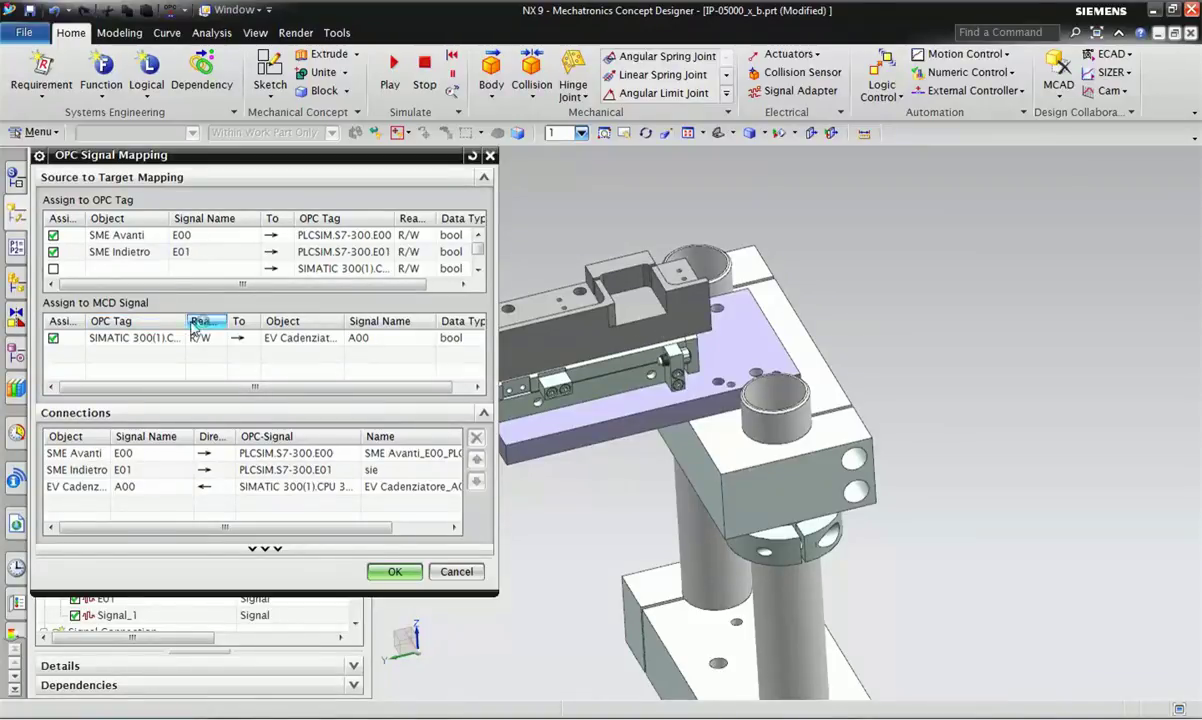
pyautogui.click(130, 252)
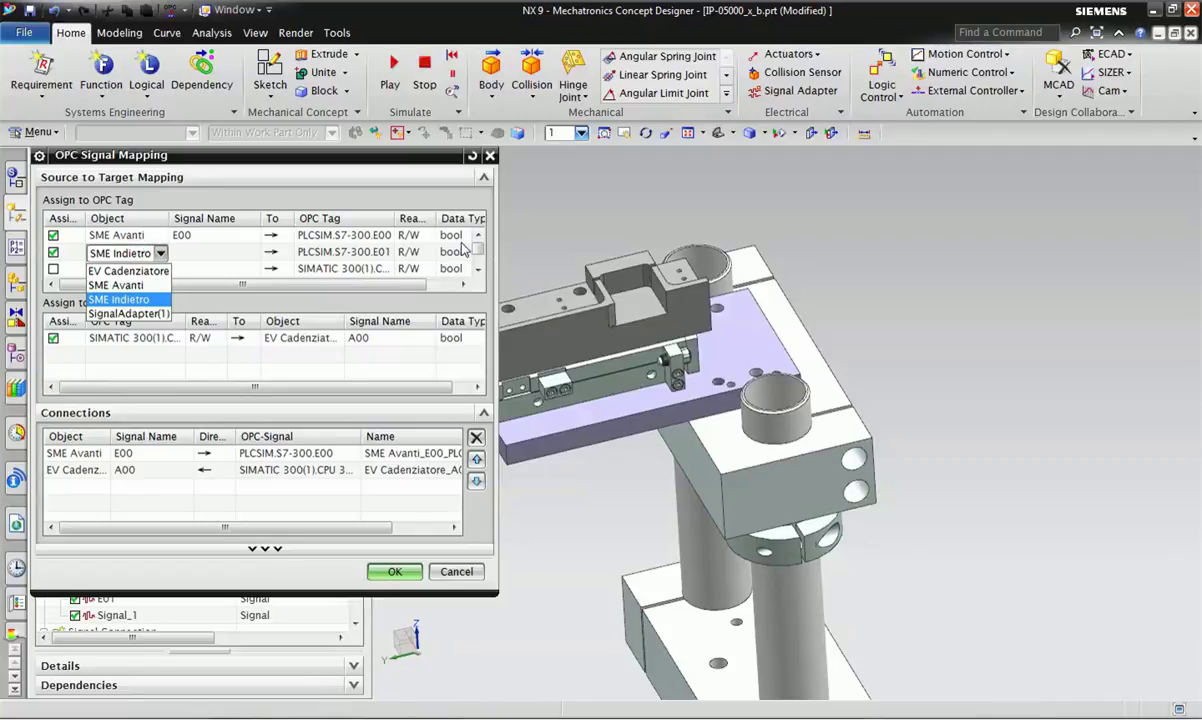
pyautogui.click(425, 258)
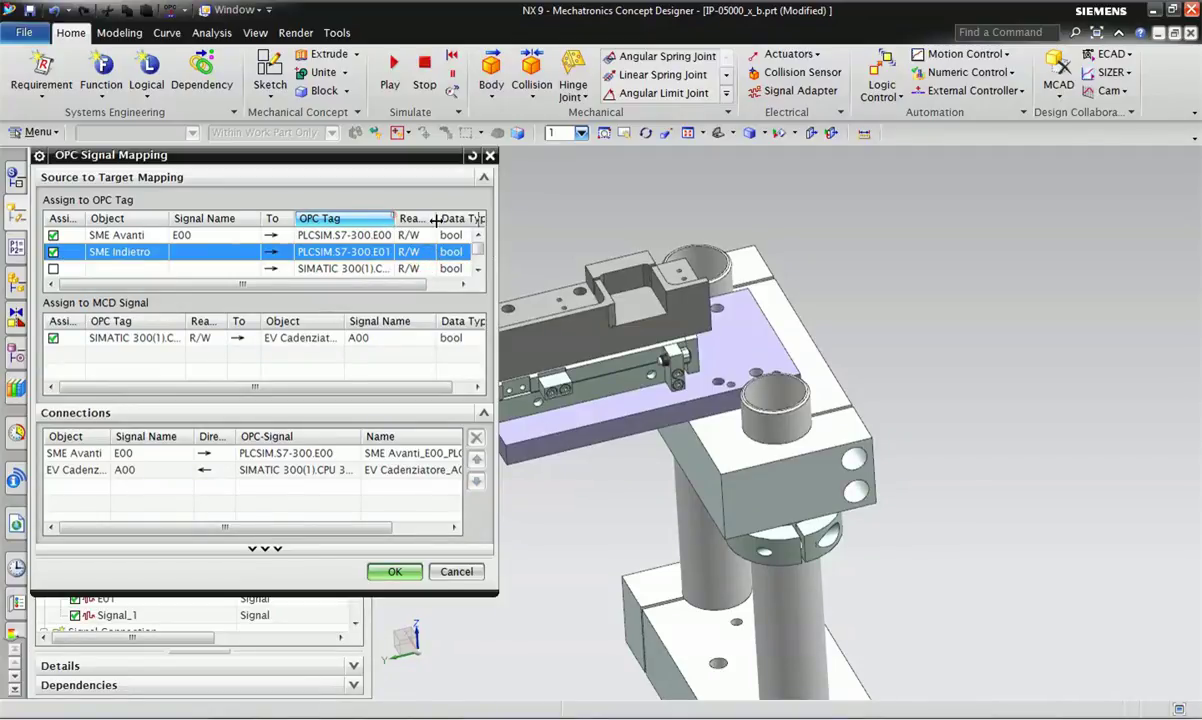
pyautogui.moveTo(389, 218); pyautogui.dragTo(499, 230)
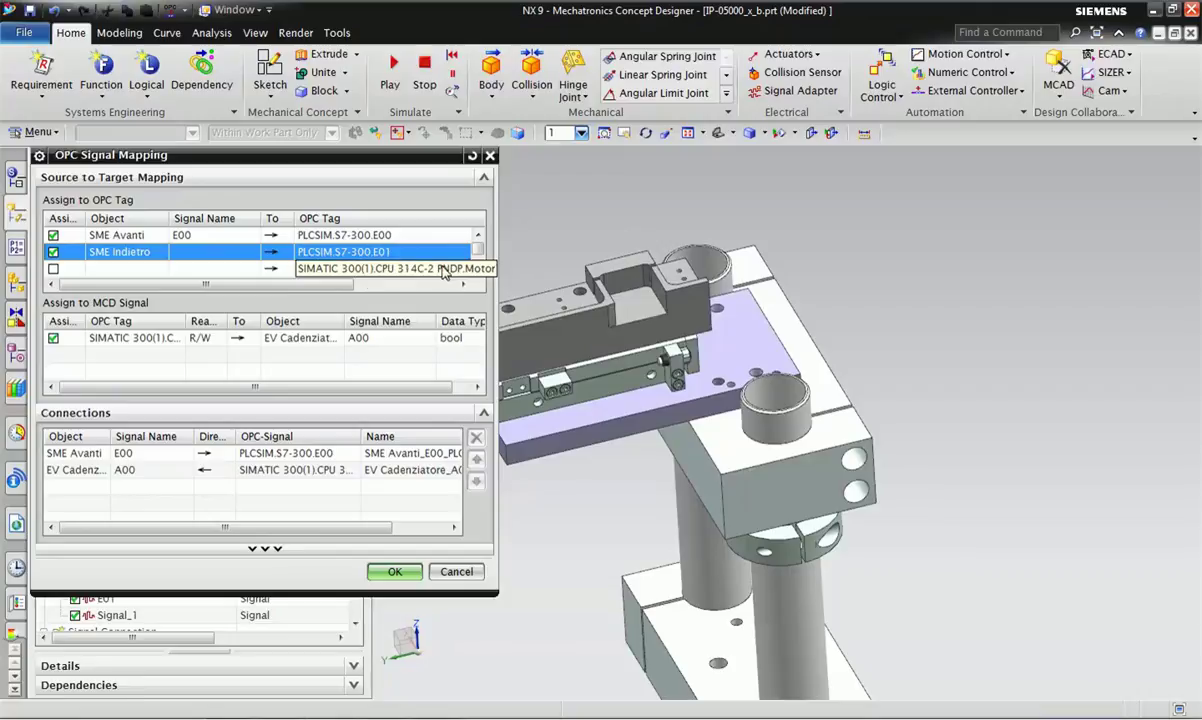
pyautogui.moveTo(335, 290); pyautogui.dragTo(415, 288)
pyautogui.scroll(-1, 478, 249)
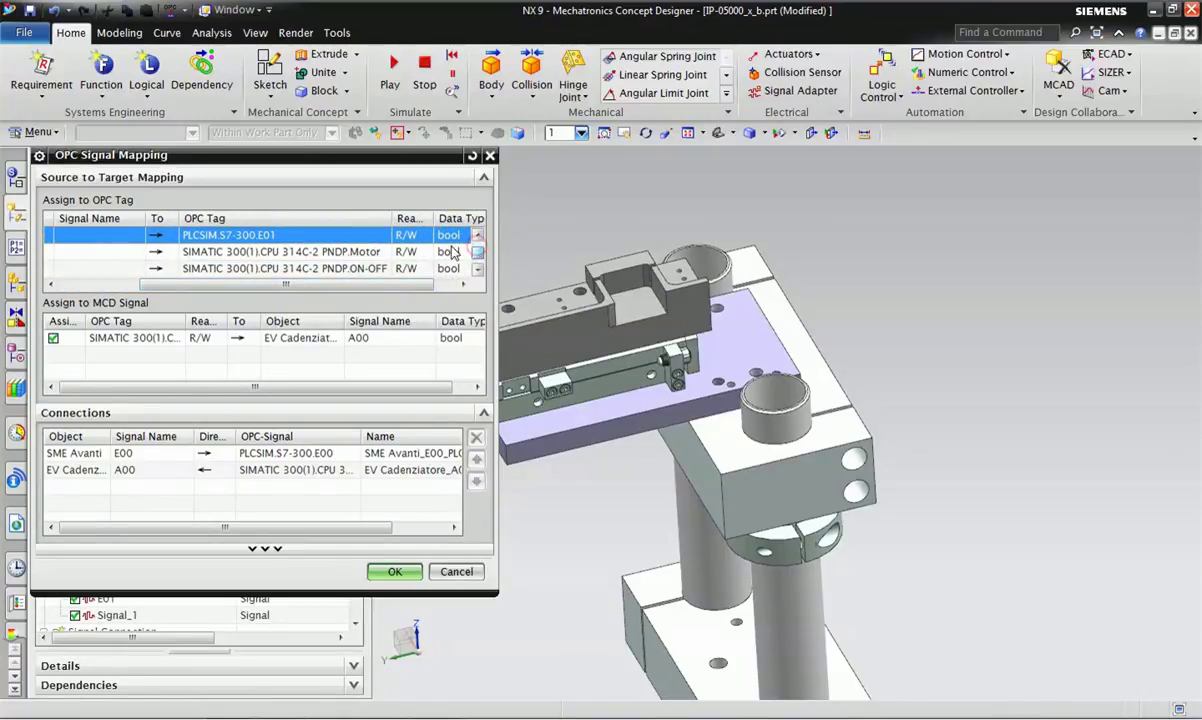
pyautogui.scroll(-1, 478, 253)
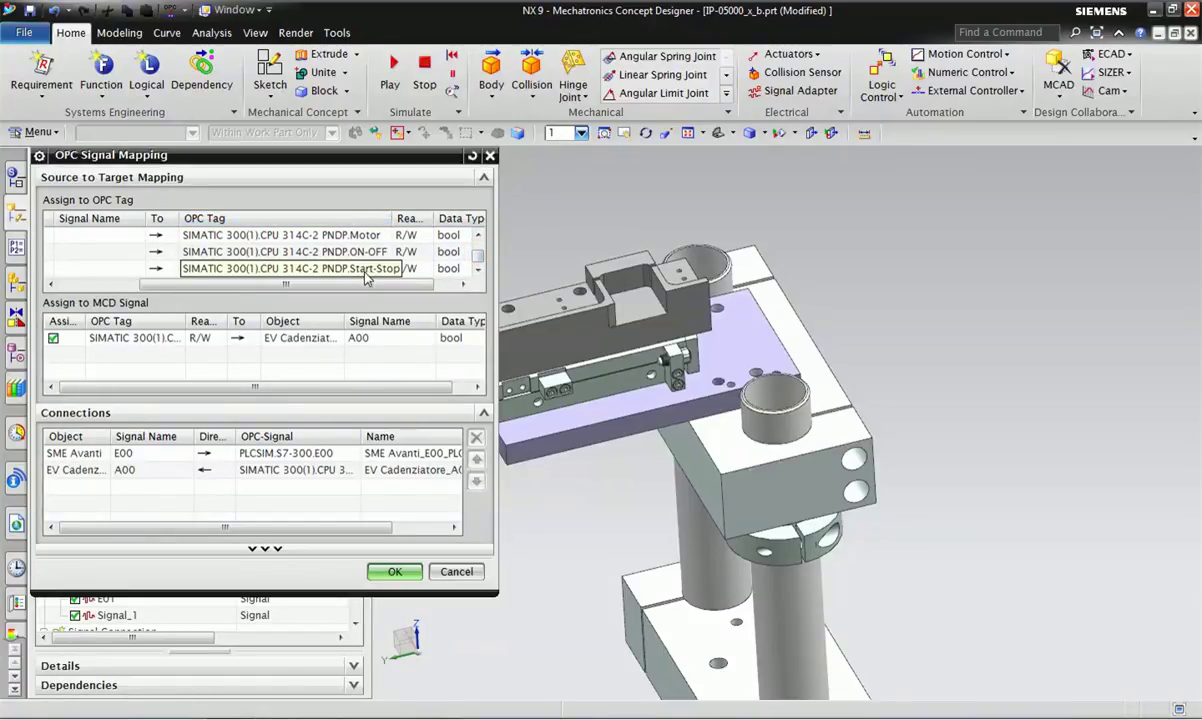
pyautogui.click(296, 236)
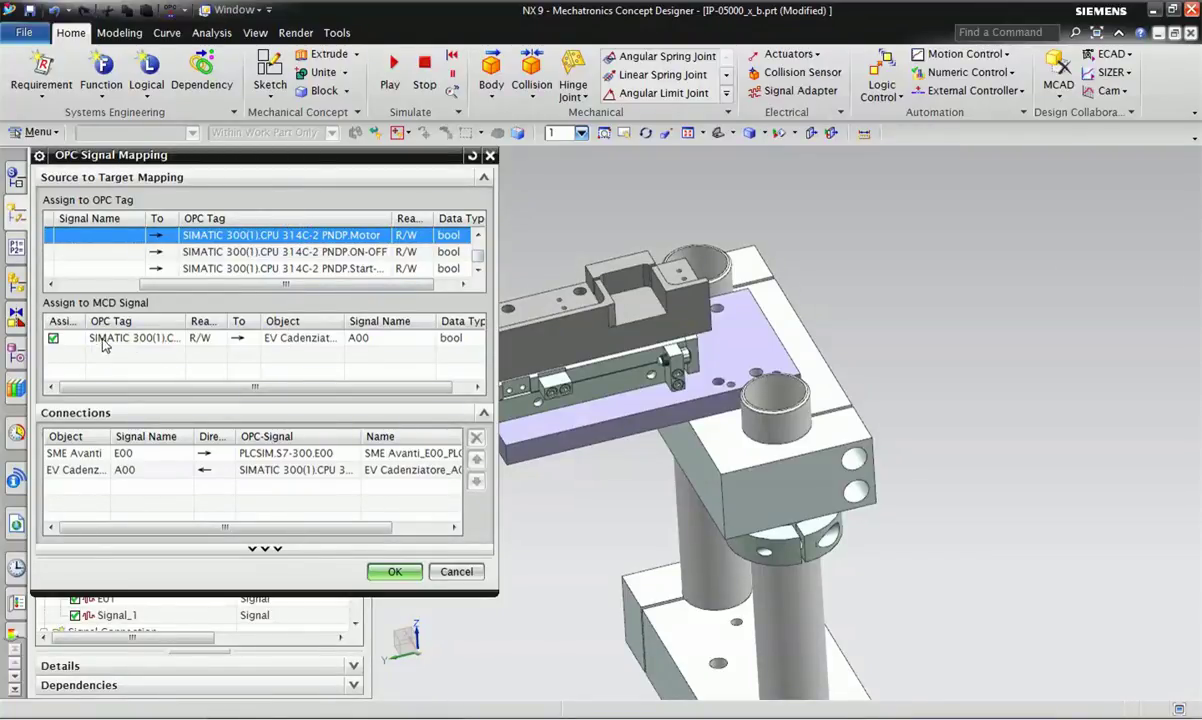
# Assign the SIMATIC 300(1) CPU 314C-2 PNDP.Motor tag to signal A00 of EV Cadenziatore and accept the signal mapping.
pyautogui.moveTo(183, 320); pyautogui.dragTo(222, 320)
pyautogui.click(345, 339)
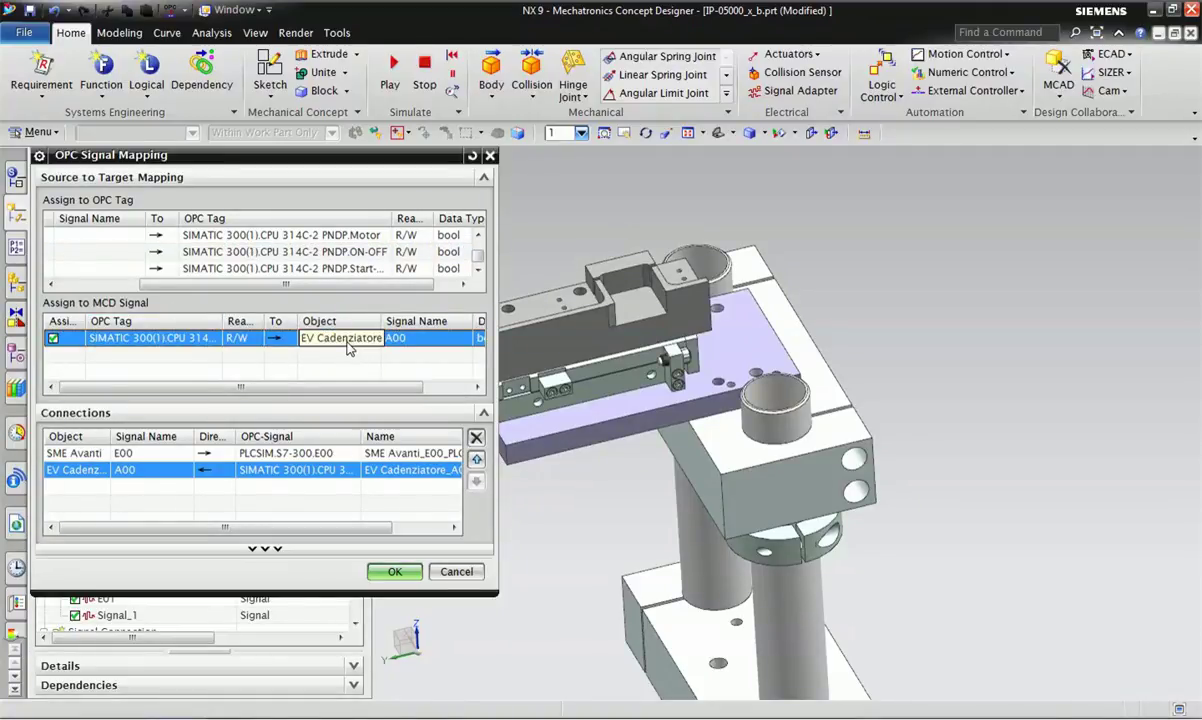
pyautogui.click(170, 338)
pyautogui.click(214, 339)
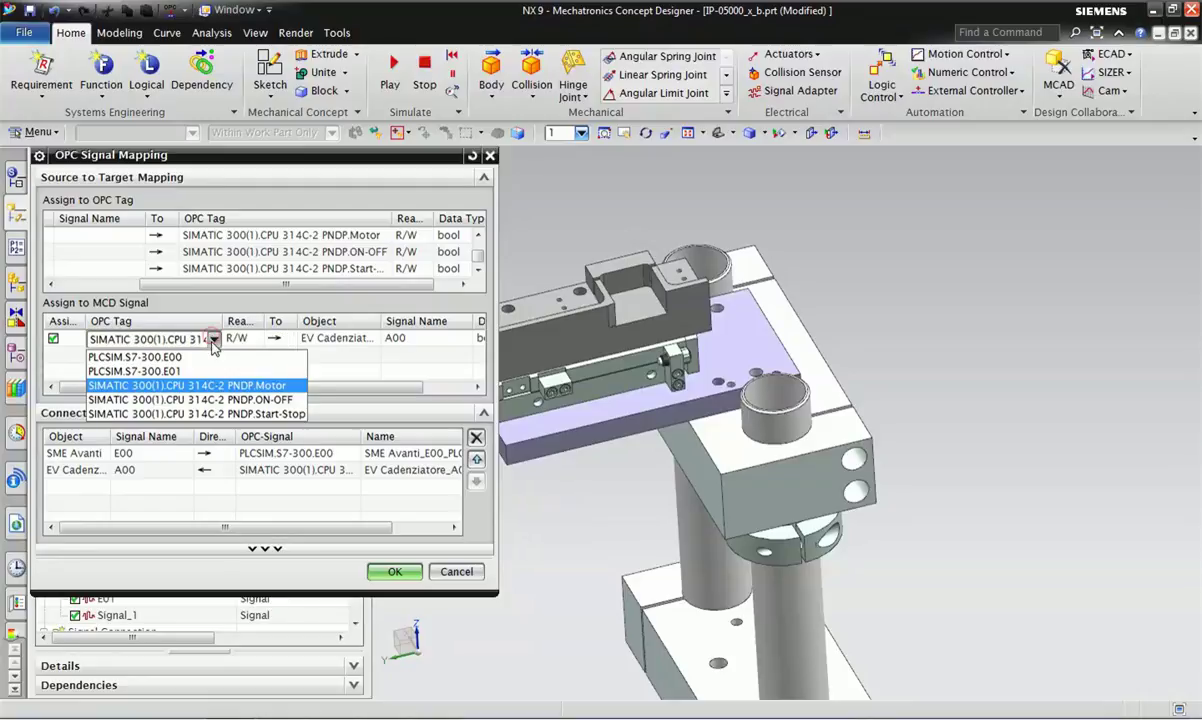
pyautogui.click(262, 386)
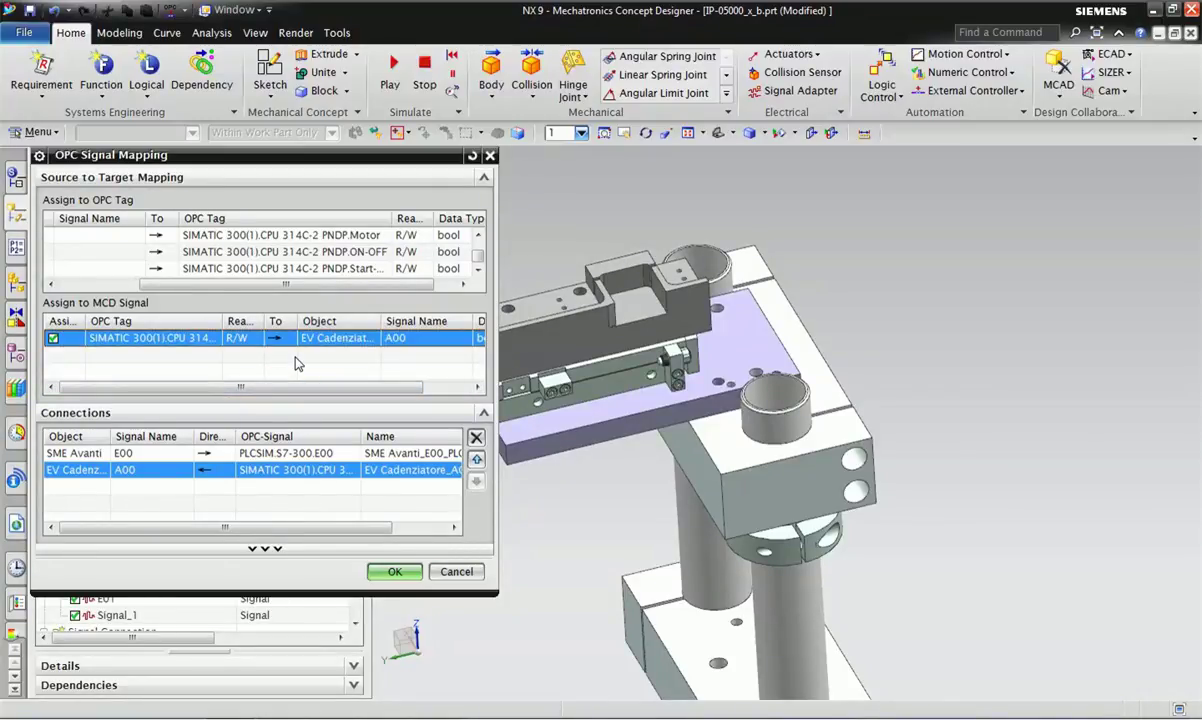
pyautogui.click(392, 571)
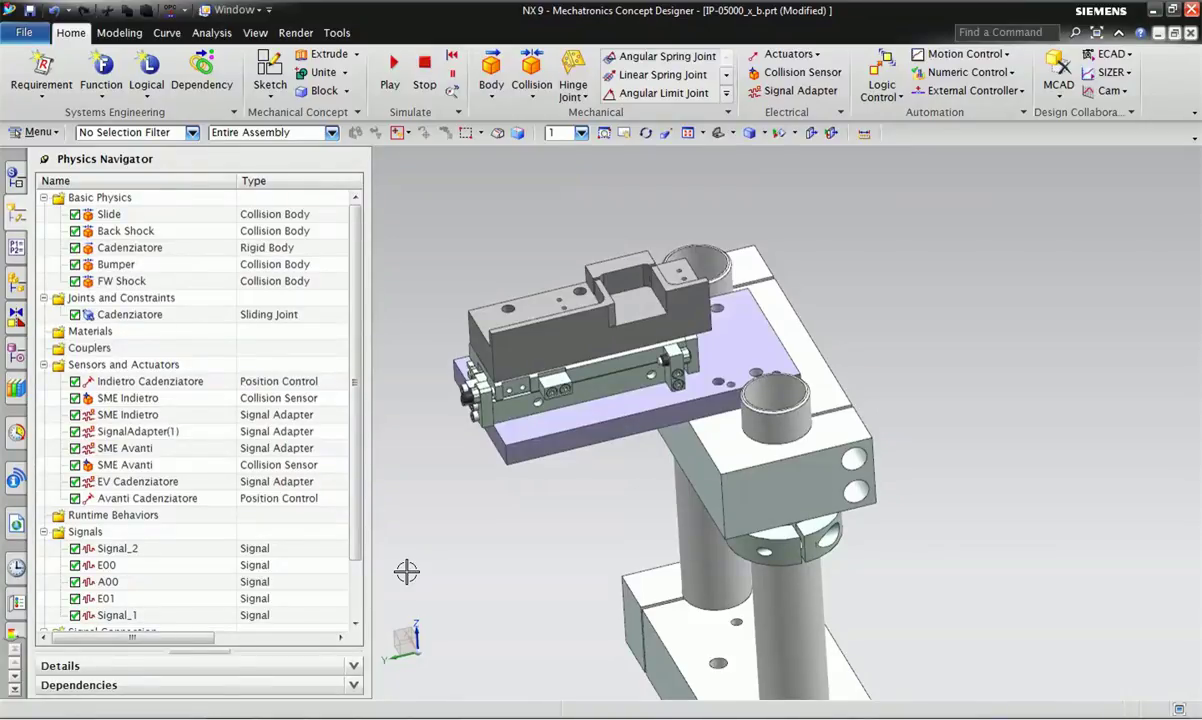
# Select the Cadenziatore rigid body, then switch to the LAD/STL/FBD editor and start online monitoring of OB1.
pyautogui.click(546, 330)
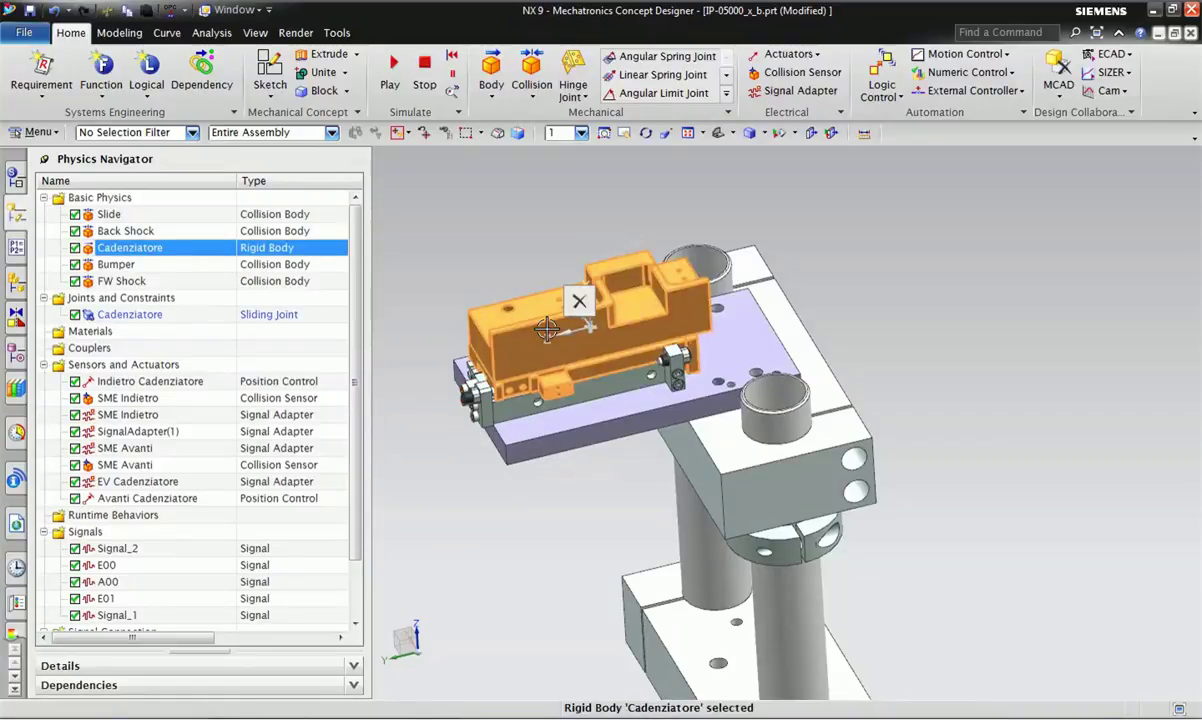
pyautogui.click(609, 323)
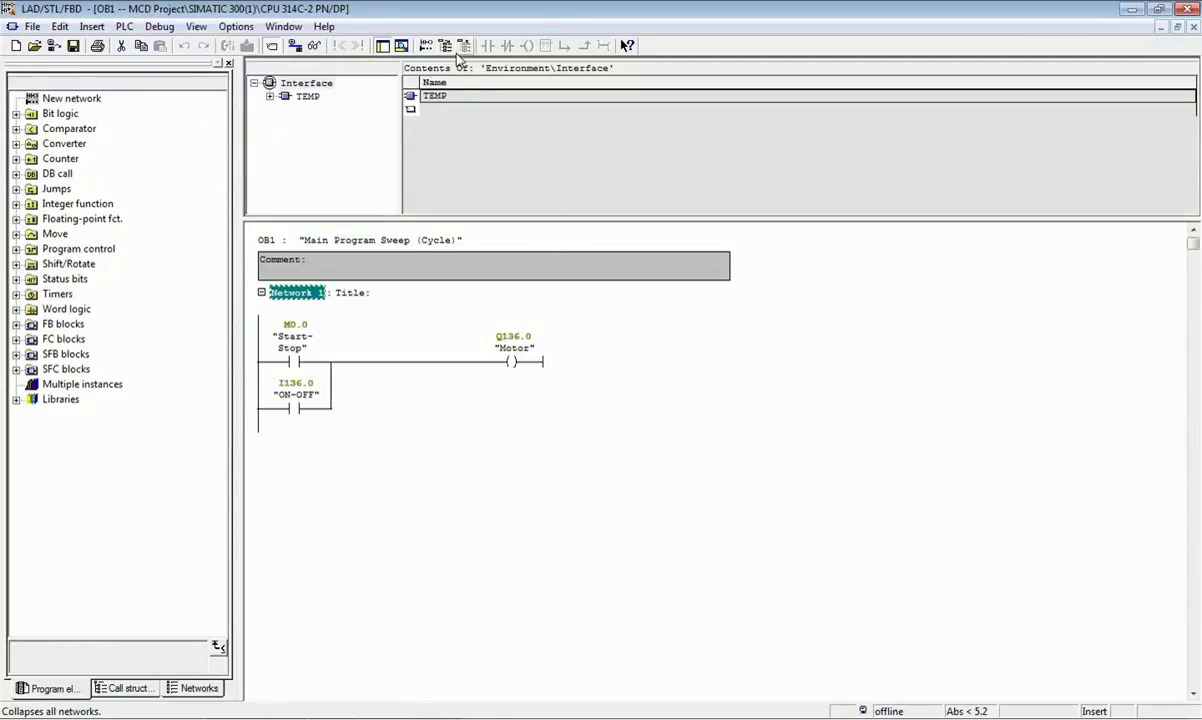
pyautogui.click(314, 47)
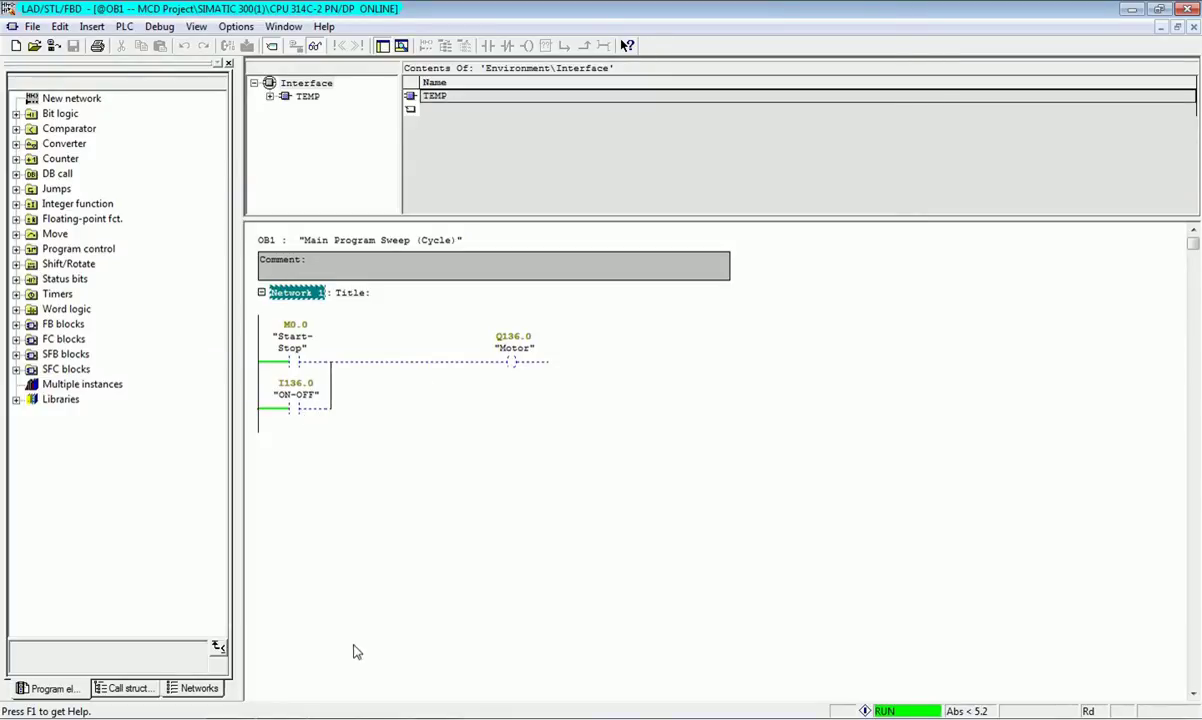
# Switch to Mechatronics Concept Designer, play the simulation, and return to the monitored OB1 ladder in the LAD/STL/FBD editor.
pyautogui.click(368, 704)
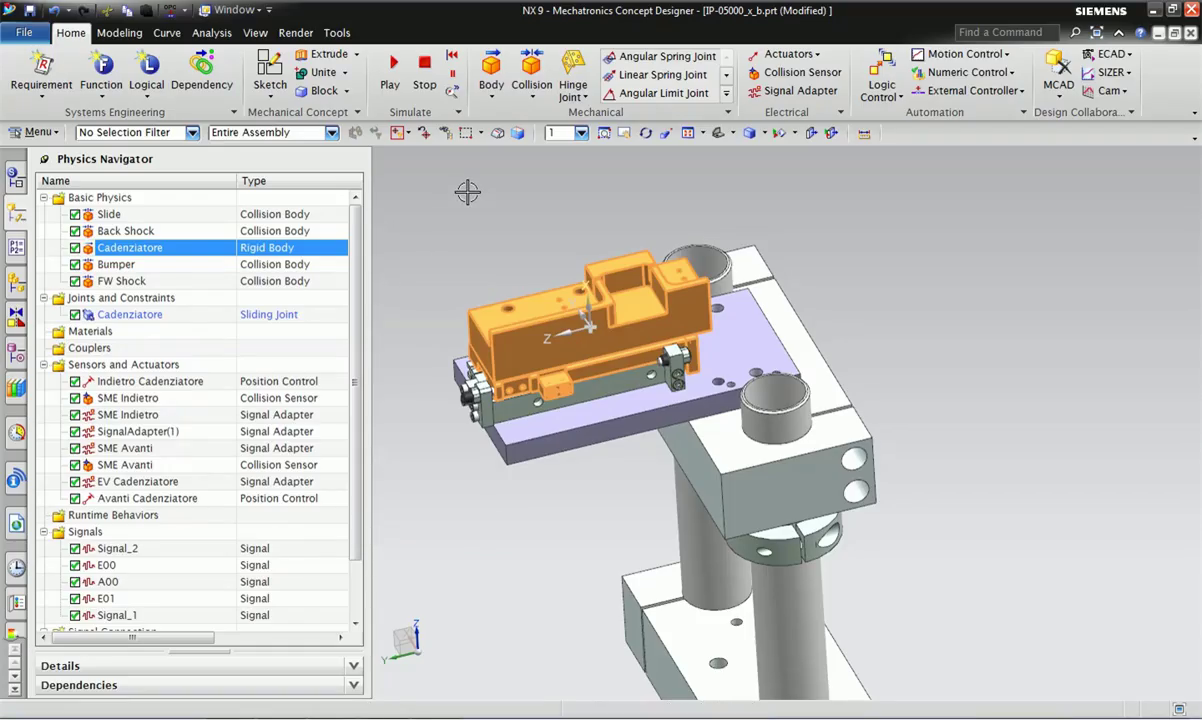
pyautogui.click(390, 66)
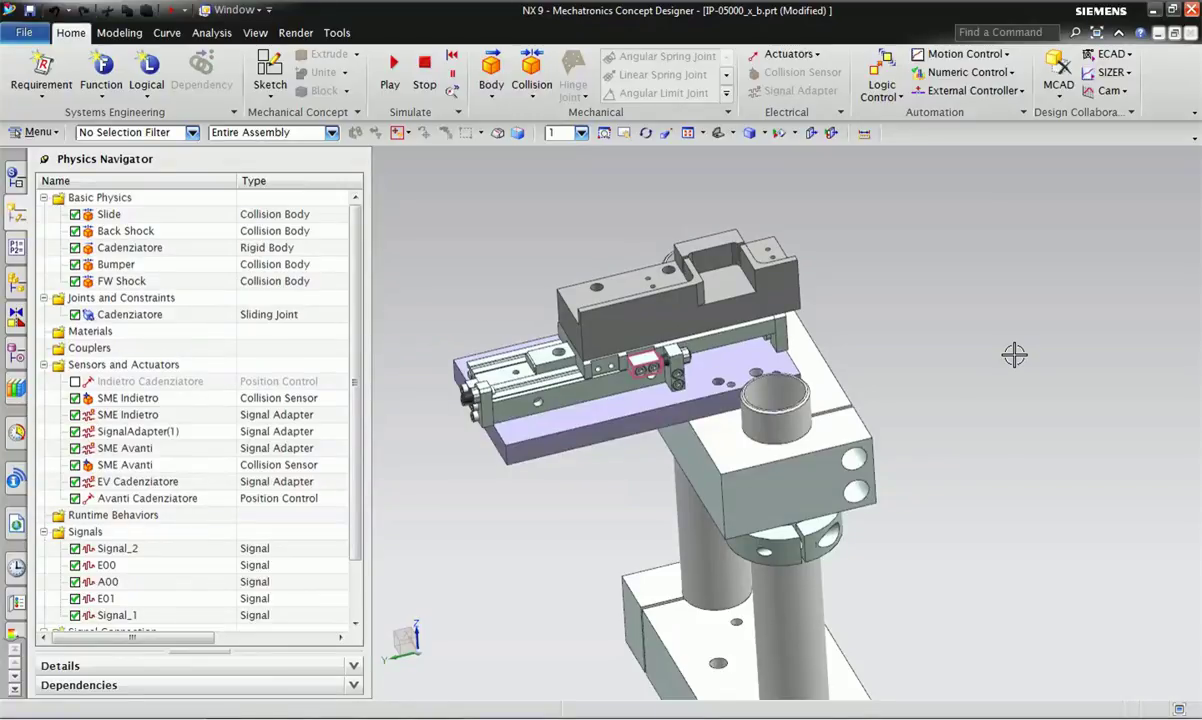
pyautogui.hotkey('alt', 'Tab')
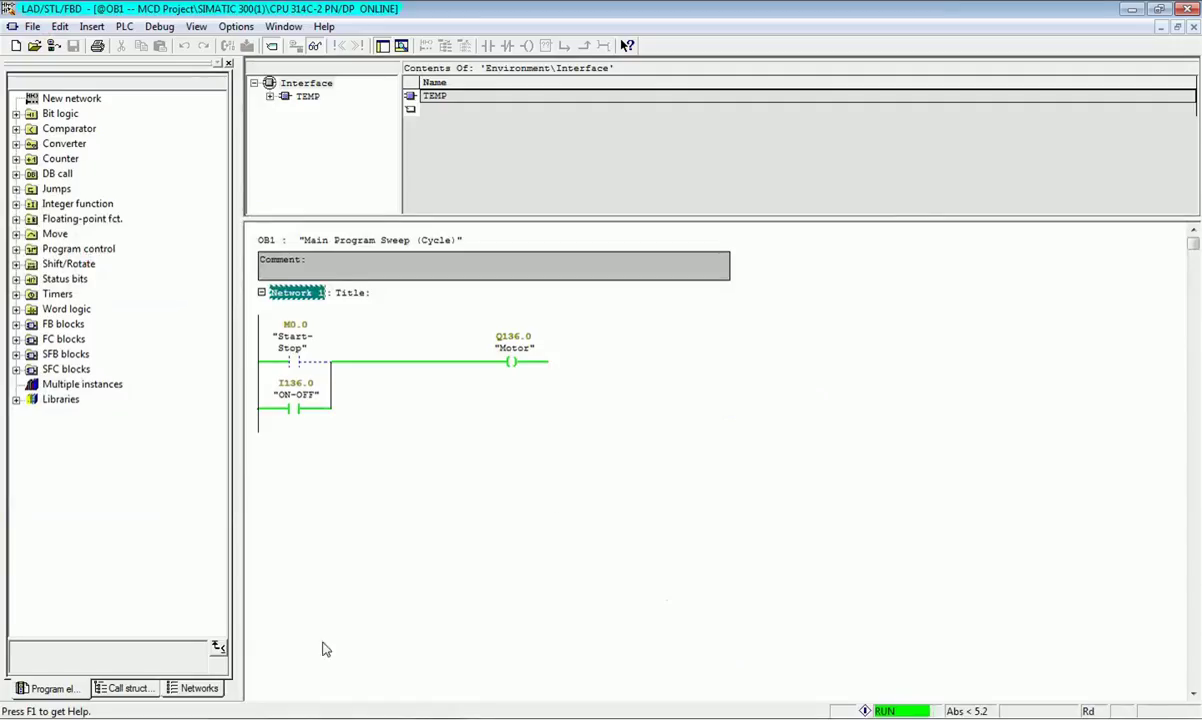